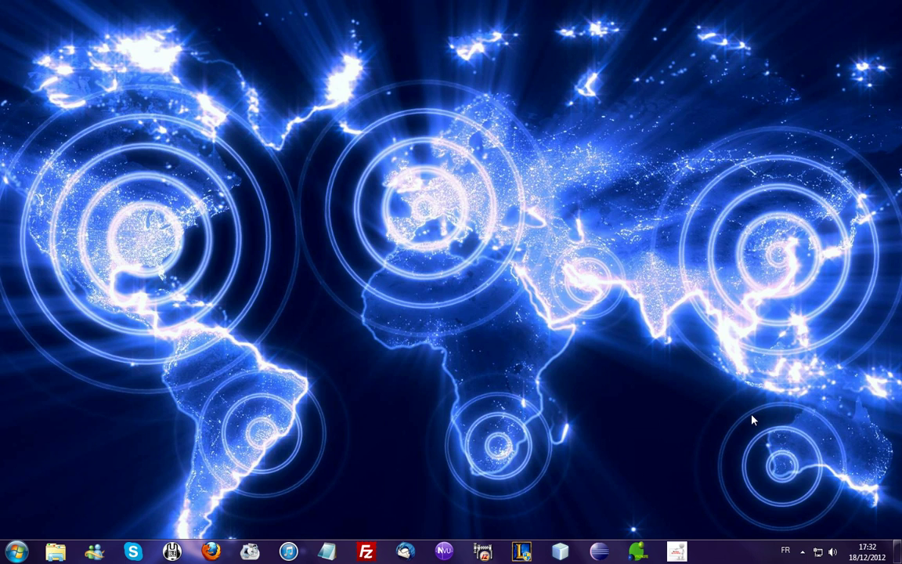
Open Advanced SystemCare and run a Smart Scan in Simplified Mode, stopping it during the Malware Removal stage
{"action": "left_click", "coordinate": [805, 553]}
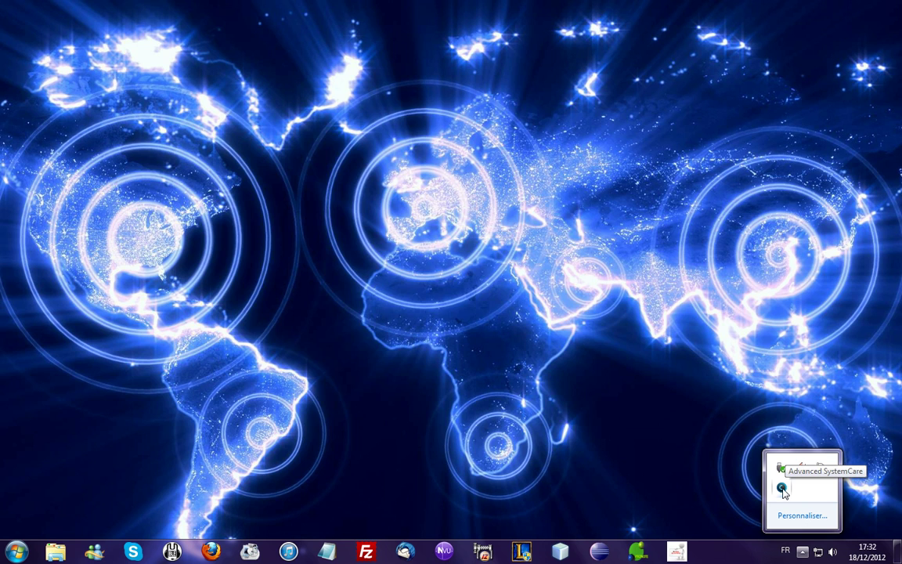
{"action": "left_click", "coordinate": [783, 489]}
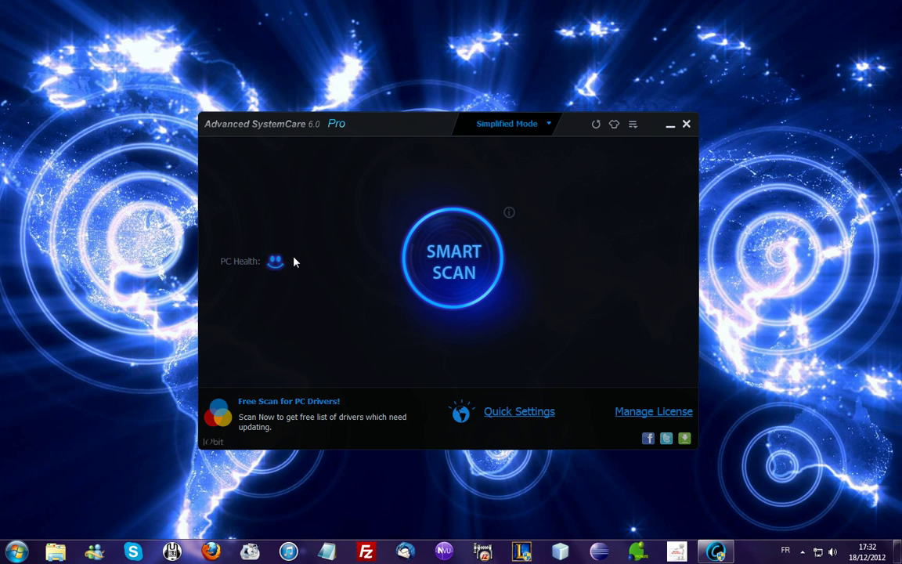
{"action": "left_click", "coordinate": [459, 264]}
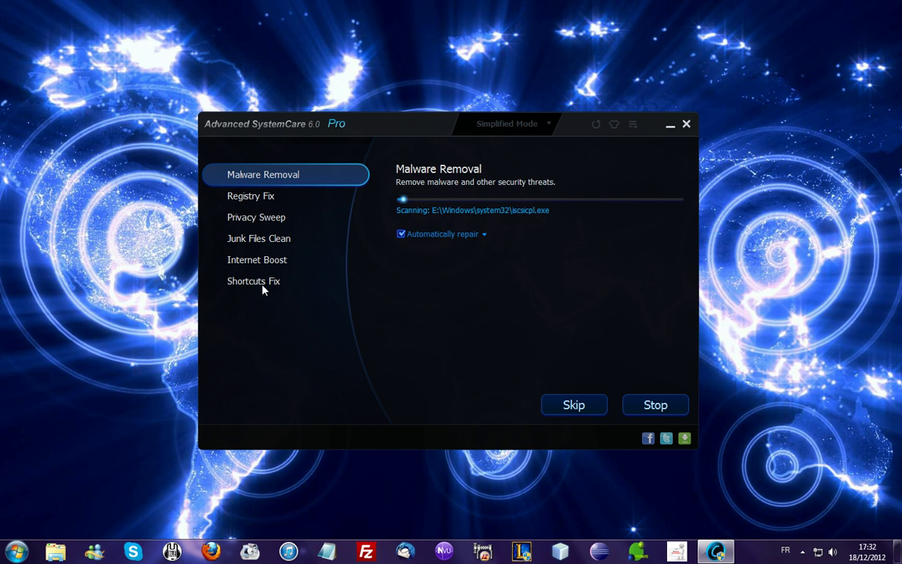
{"action": "left_click", "coordinate": [658, 409]}
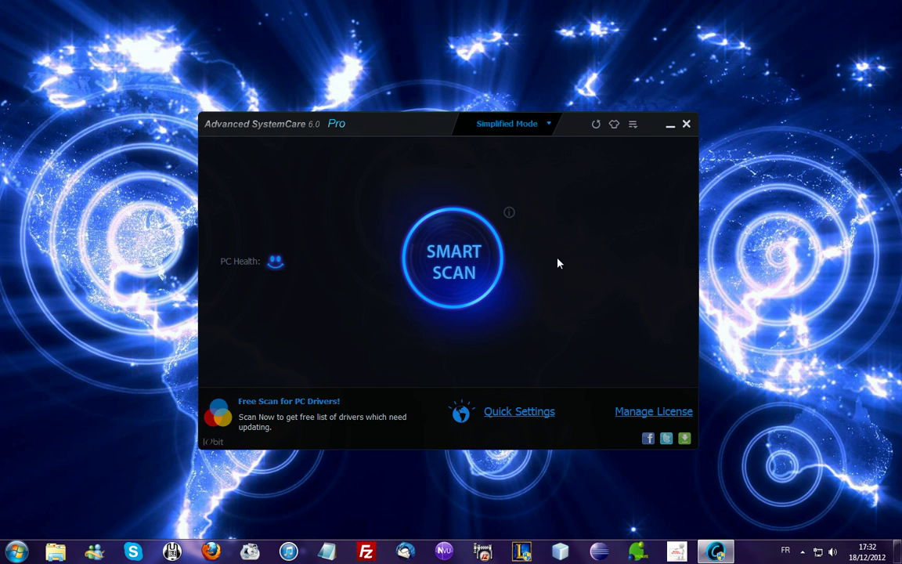
Switch to Expert Mode and run a scan with all care items selected, stopping it during the Malware Removal stage
{"action": "left_click", "coordinate": [534, 126]}
{"action": "left_click", "coordinate": [510, 161]}
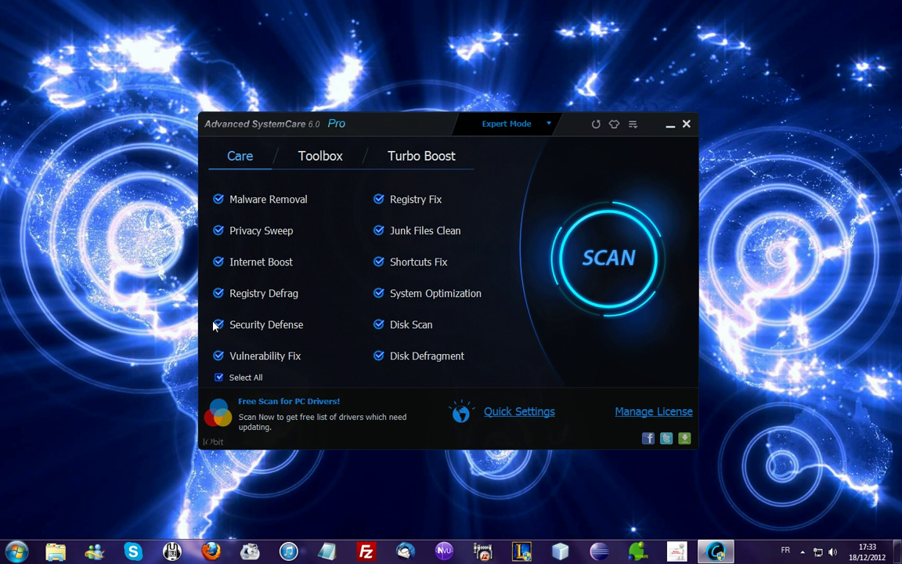
{"action": "left_click", "coordinate": [631, 292]}
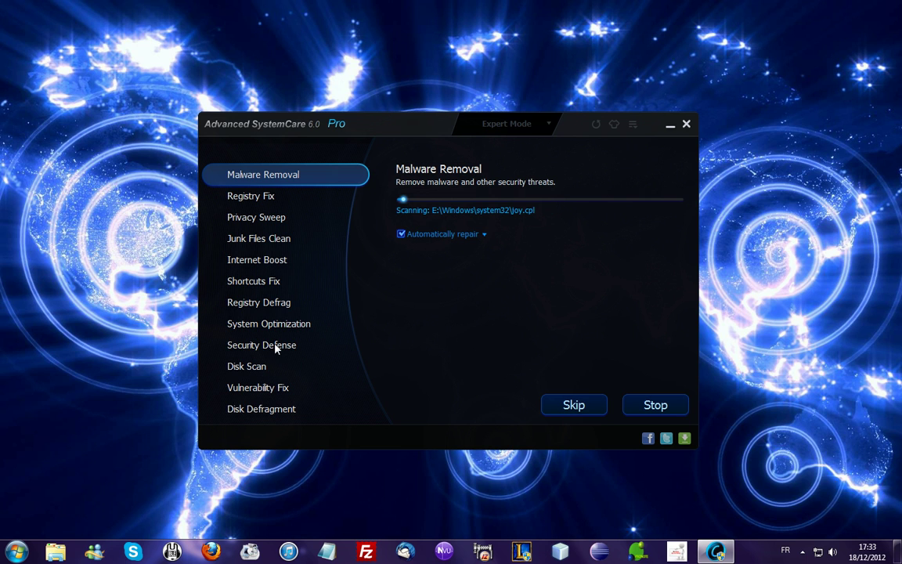
{"action": "left_click", "coordinate": [641, 407]}
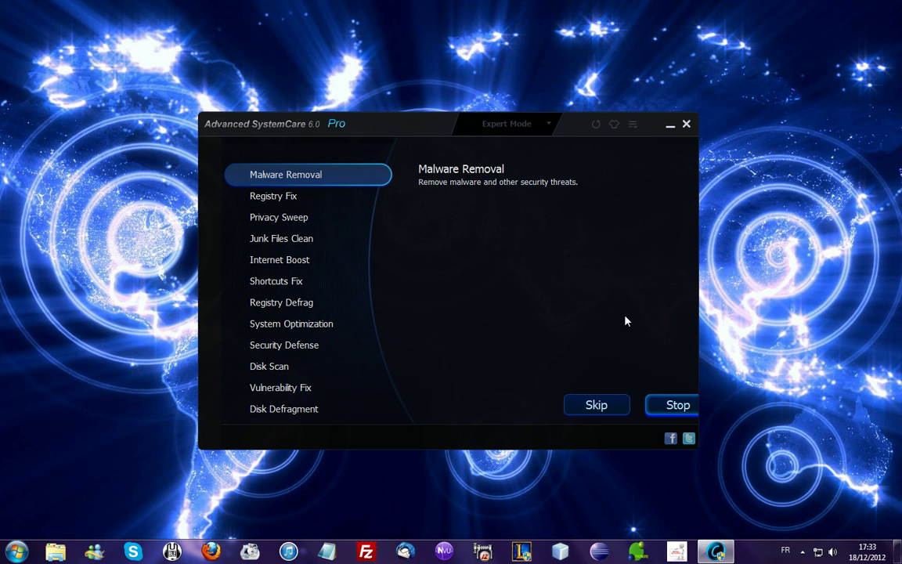
In Startup Manager, disable PdaNet Desktop, iTunesHelper and the Java(TM) Update Scheduler, refresh the startup list and close the tool
{"action": "left_click", "coordinate": [321, 158]}
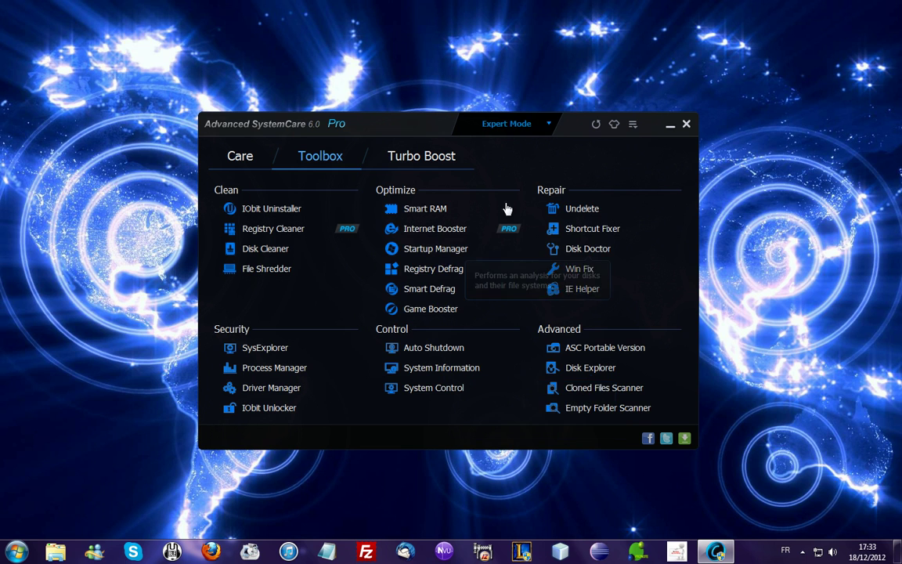
{"action": "left_click", "coordinate": [436, 251]}
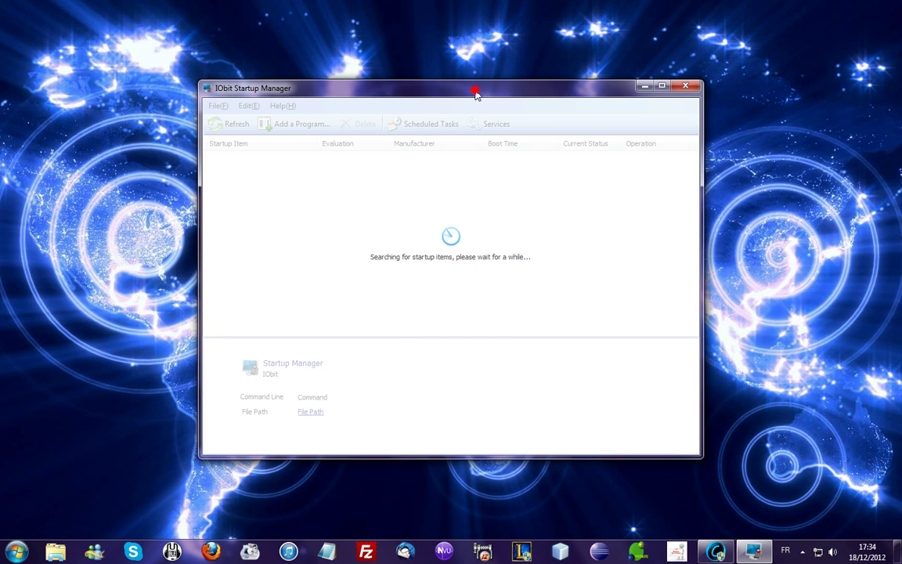
{"action": "left_click_drag", "start_coordinate": [473, 89], "coordinate": [335, 66]}
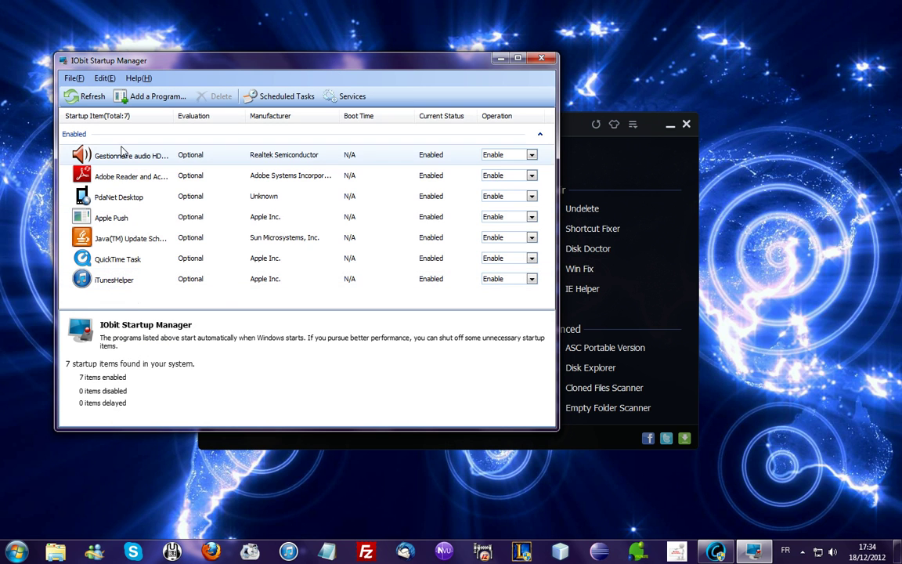
{"action": "left_click", "coordinate": [532, 196]}
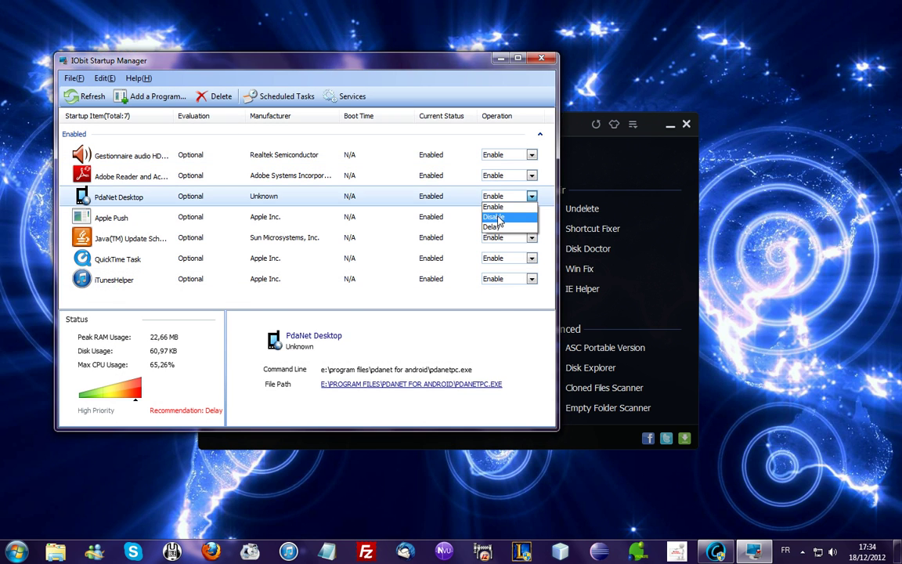
{"action": "left_click", "coordinate": [509, 218]}
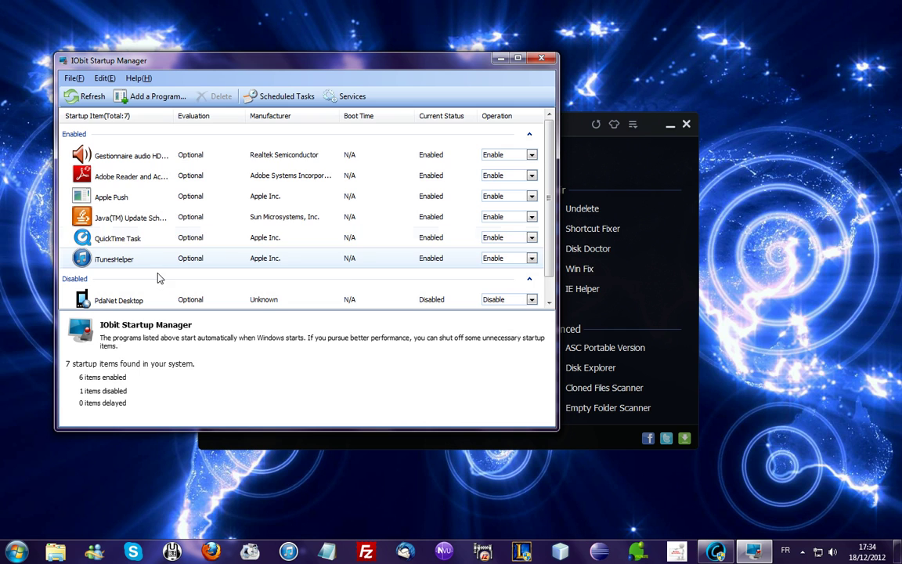
{"action": "left_click", "coordinate": [532, 257]}
{"action": "left_click", "coordinate": [501, 282]}
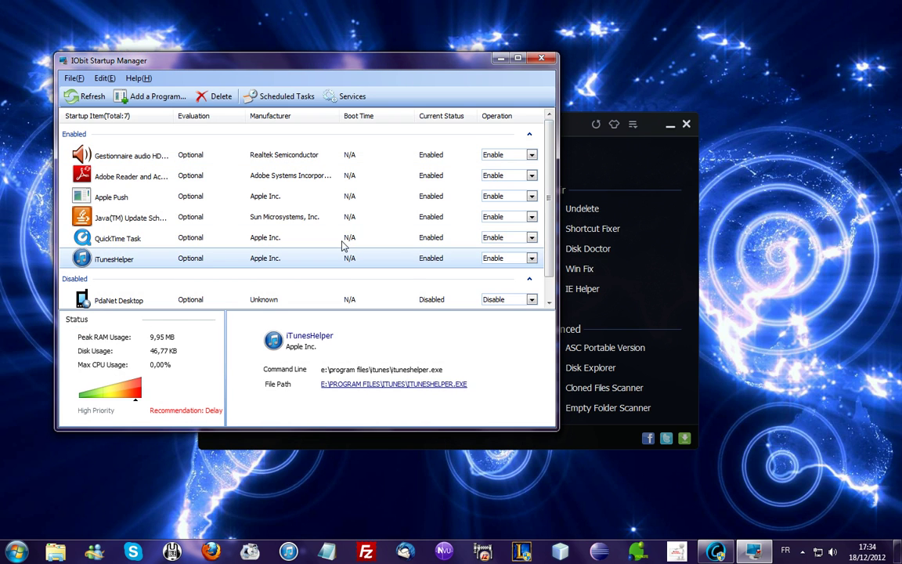
{"action": "left_click", "coordinate": [531, 217]}
{"action": "left_click", "coordinate": [500, 240]}
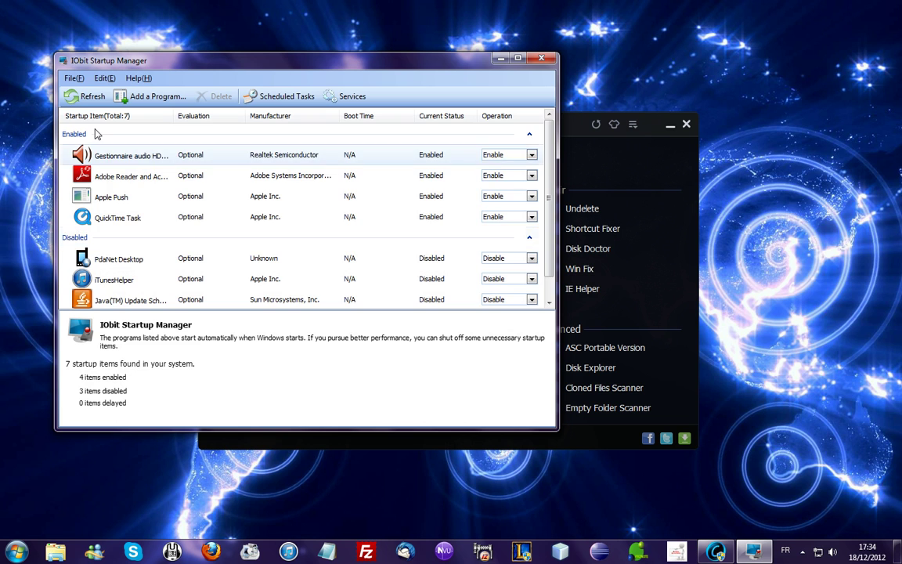
{"action": "left_click", "coordinate": [90, 96]}
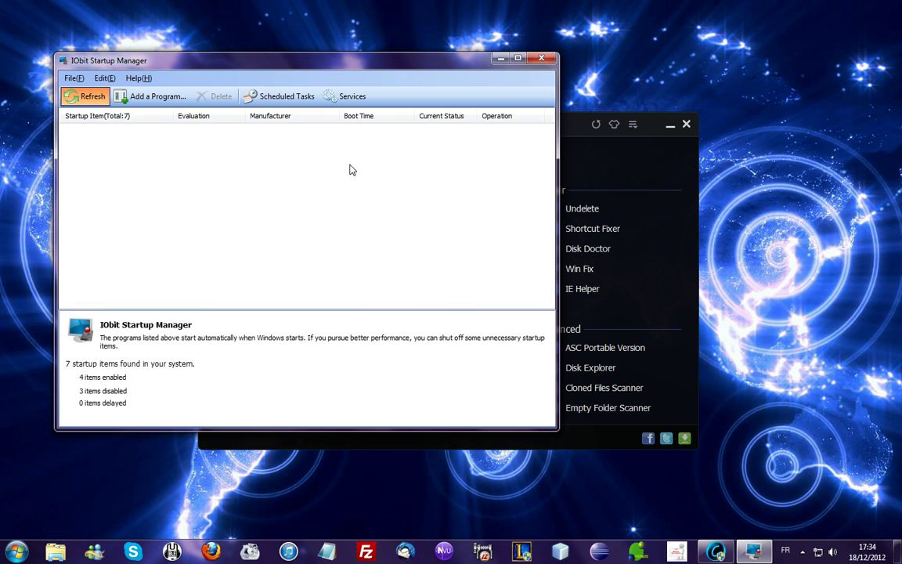
{"action": "left_click", "coordinate": [542, 59]}
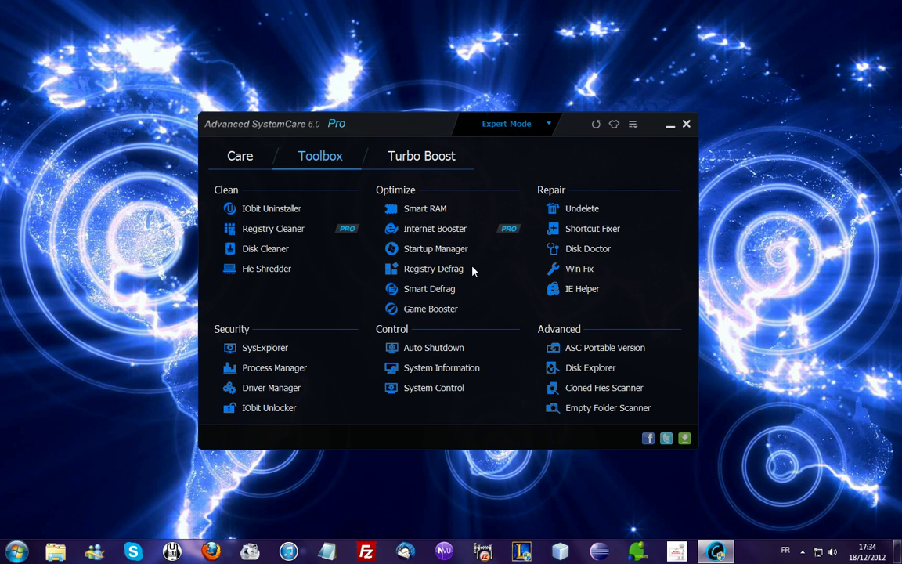
Review the Turbo Boost configuration with Game Mode selected, including the system services it disables, and leave the configuration
{"action": "left_click", "coordinate": [421, 155]}
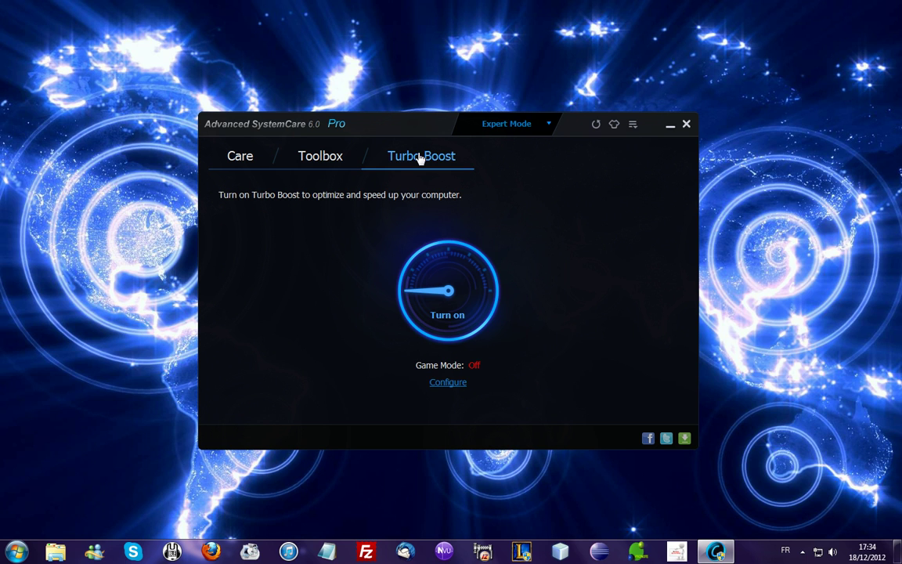
{"action": "left_click", "coordinate": [445, 387]}
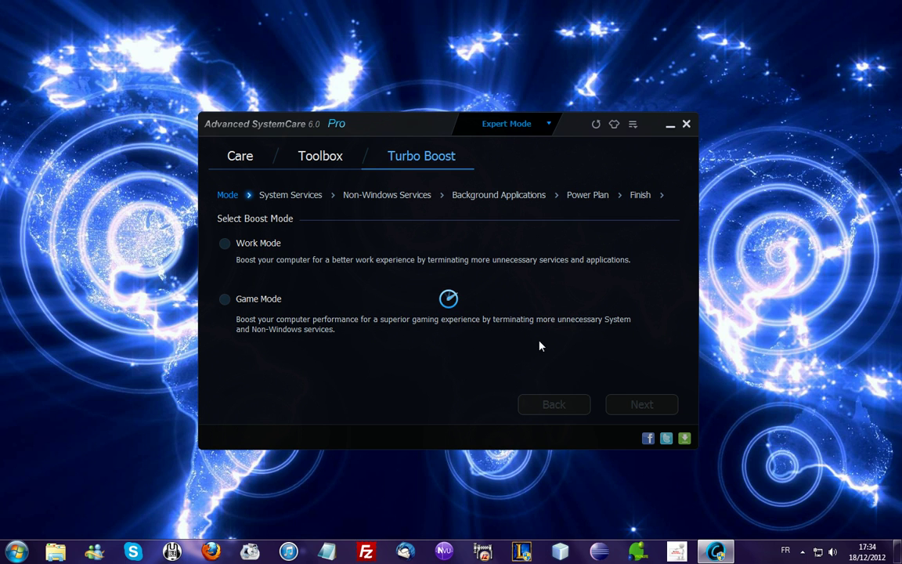
{"action": "left_click", "coordinate": [224, 299]}
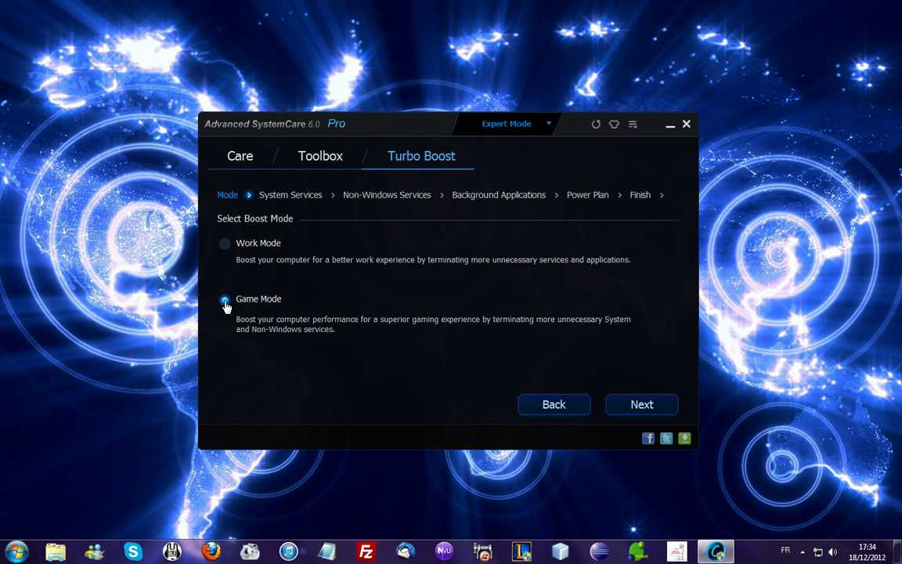
{"action": "left_click", "coordinate": [642, 404]}
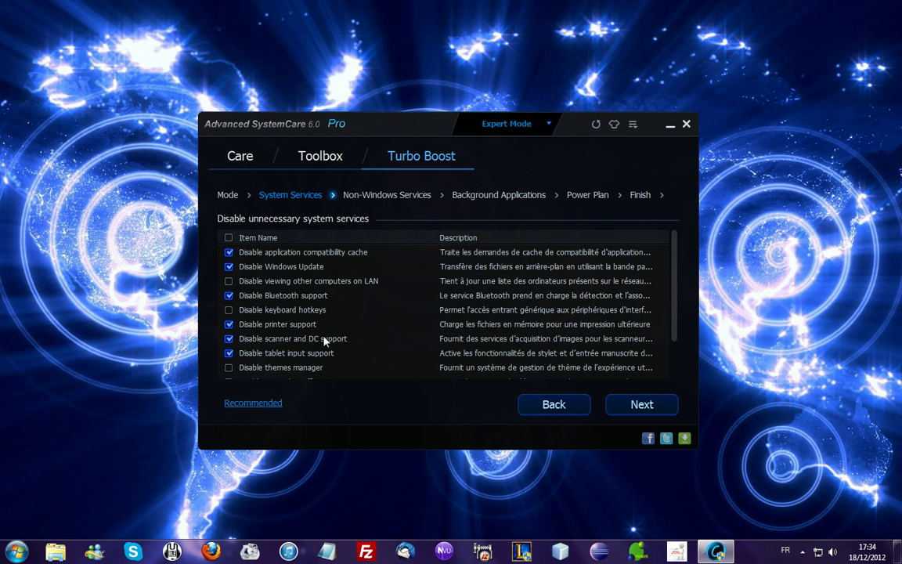
{"action": "scroll", "coordinate": [674, 321], "scroll_direction": "down", "scroll_amount": 1}
{"action": "left_click_drag", "start_coordinate": [674, 321], "coordinate": [676, 282]}
{"action": "left_click", "coordinate": [567, 405]}
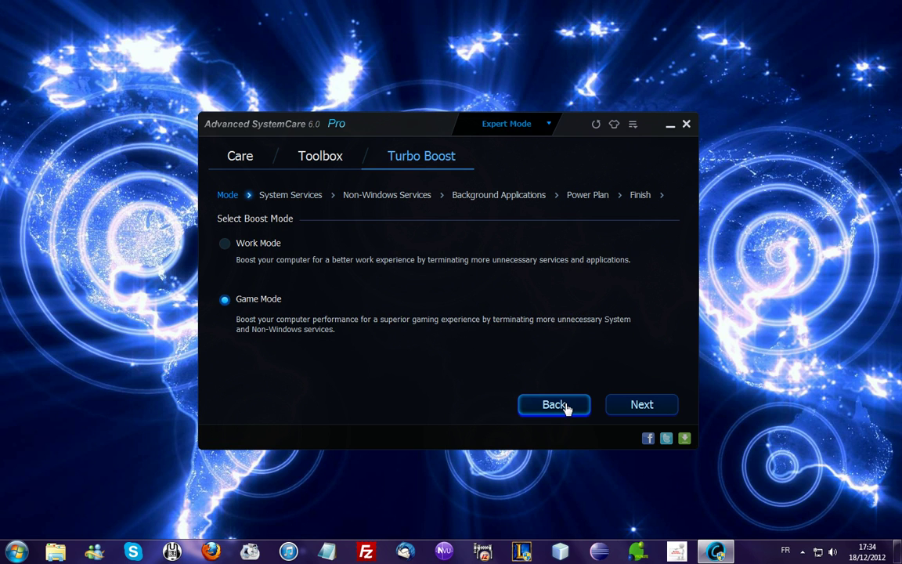
{"action": "left_click", "coordinate": [574, 409]}
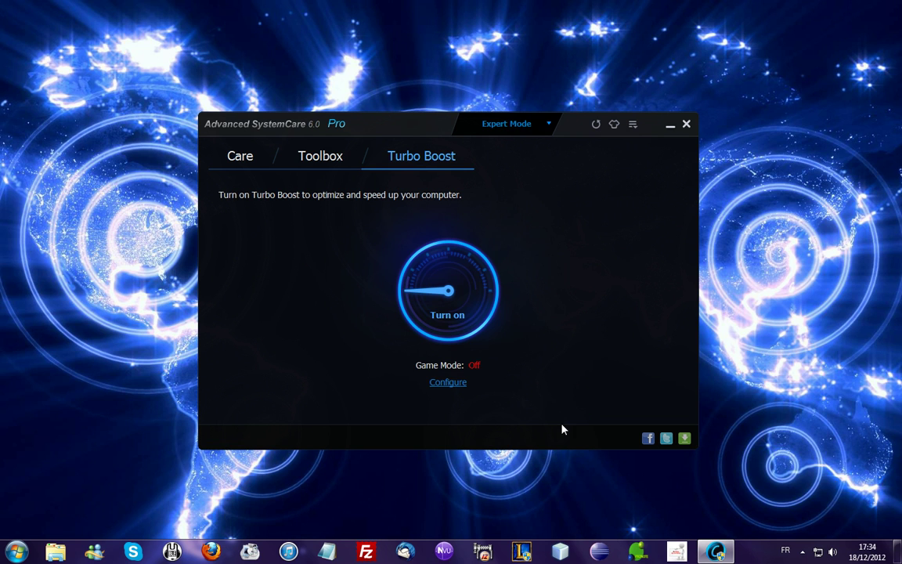
Turn Turbo Boost on in Game Mode, turn it off again and return to the Toolbox
{"action": "left_click", "coordinate": [453, 310]}
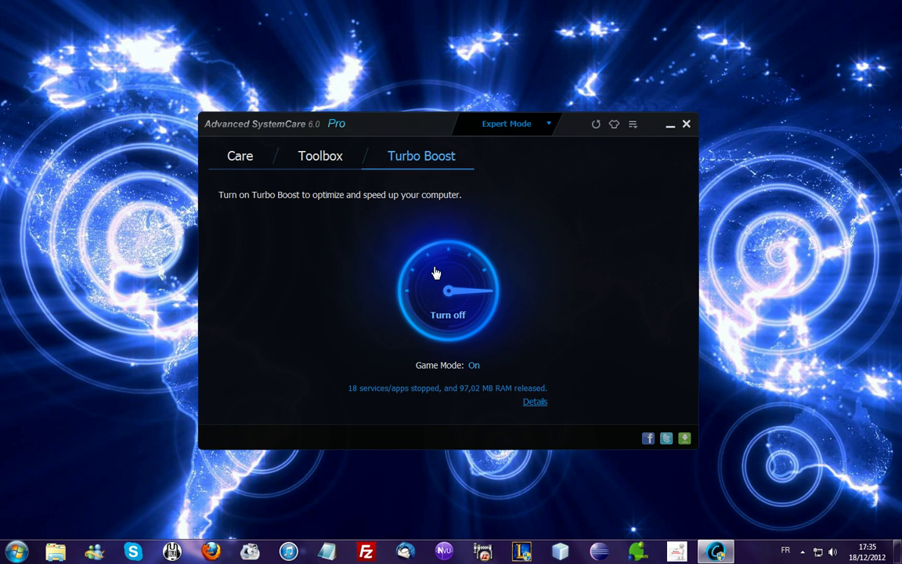
{"action": "left_click", "coordinate": [446, 299]}
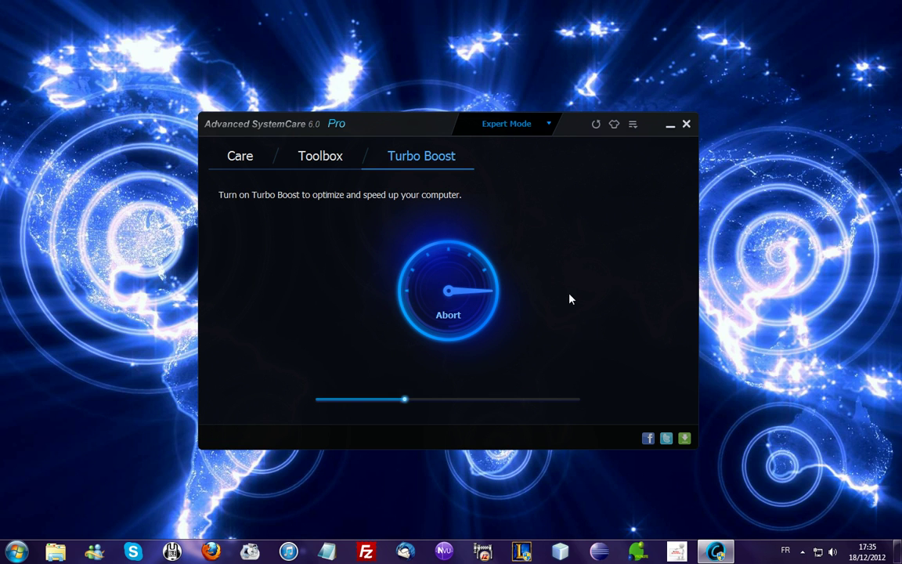
{"action": "left_click", "coordinate": [316, 162]}
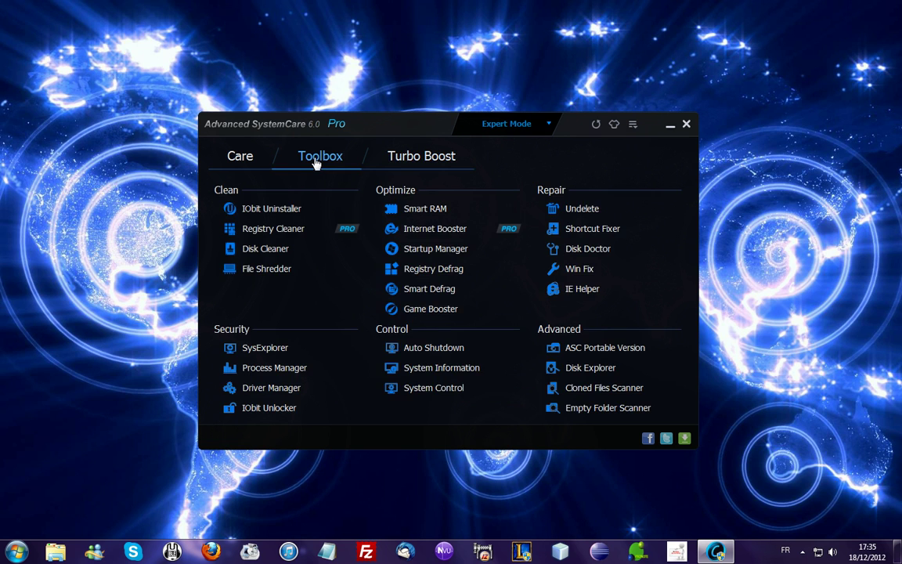